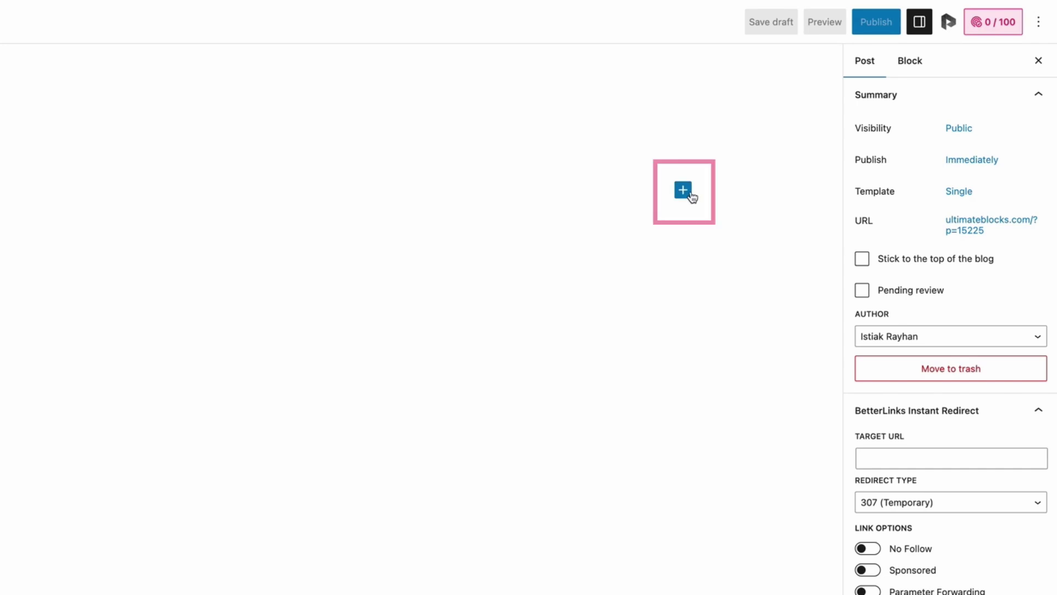
- Insert a Media & Text block into the post from the block inserter
left_click(686, 191)
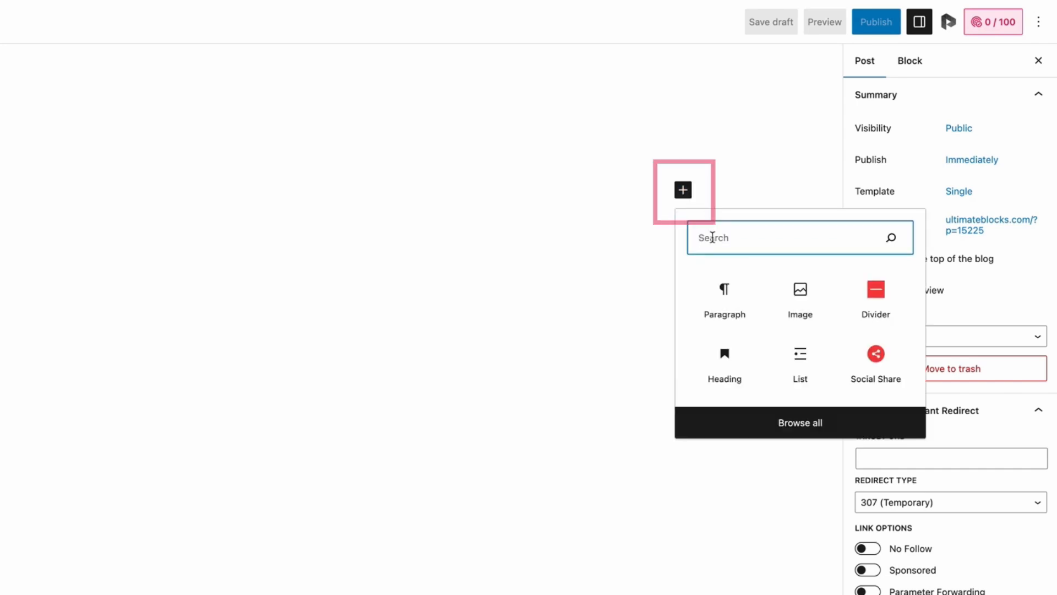
type("Media & ")
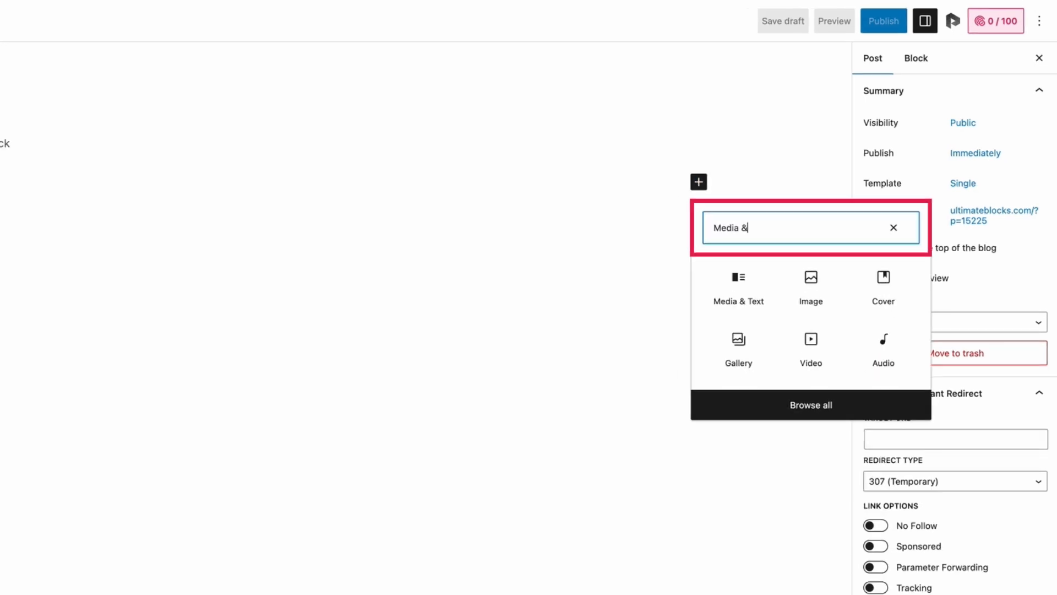
type("Text")
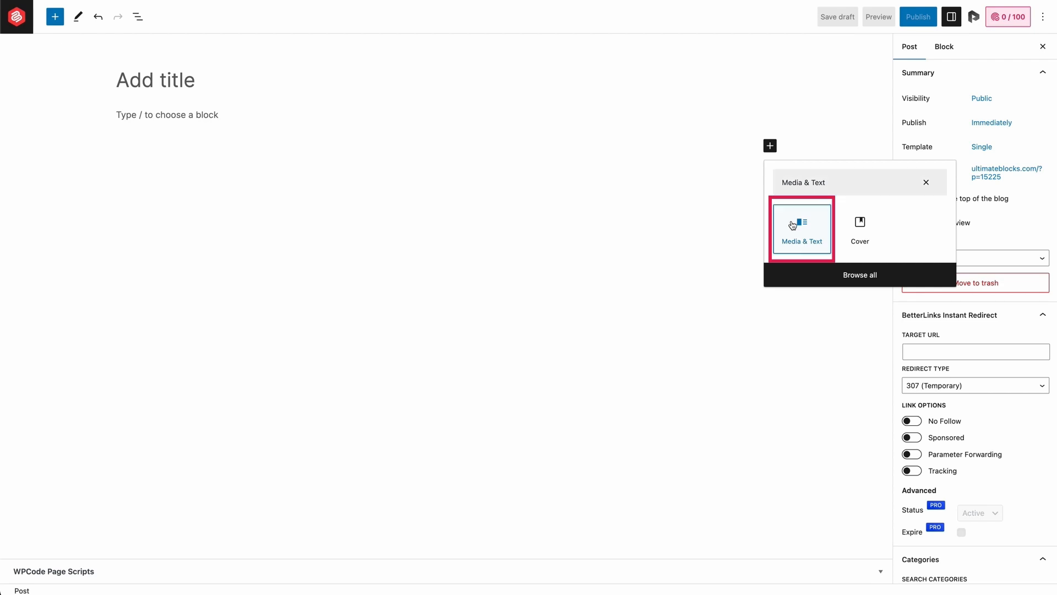
left_click(801, 227)
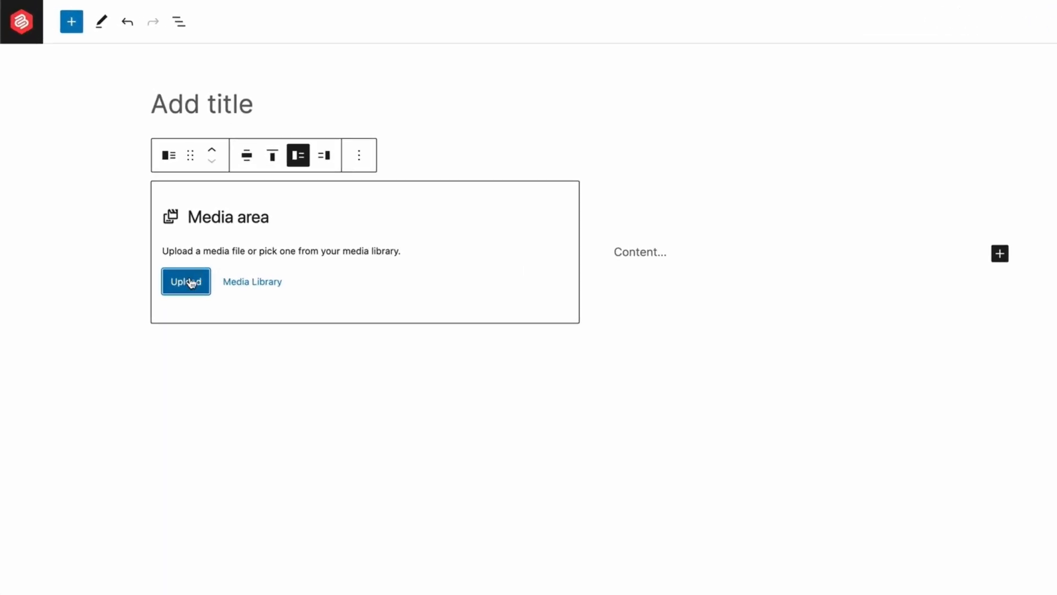
- Upload the Ultimate Blocks image file into the Media & Text block's media area
left_click(186, 281)
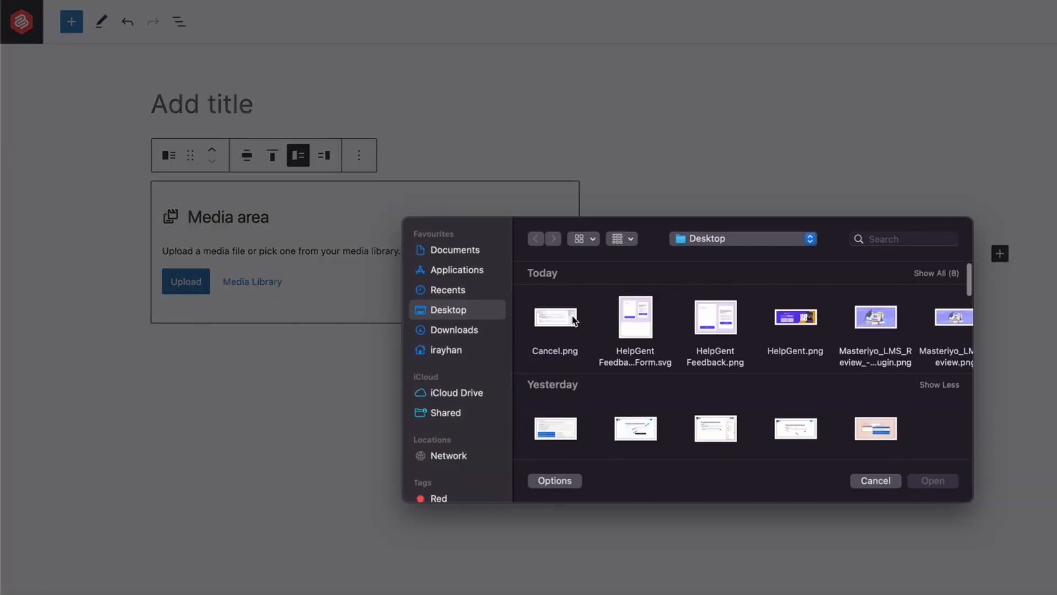
scroll(602, 320, "right", 3)
left_click(929, 322)
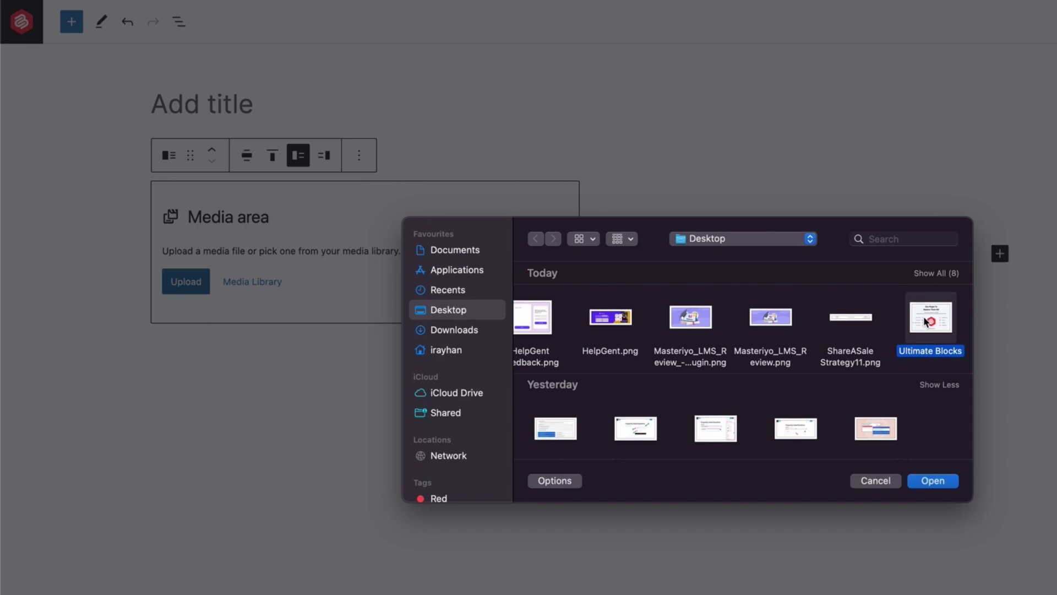
left_click(932, 480)
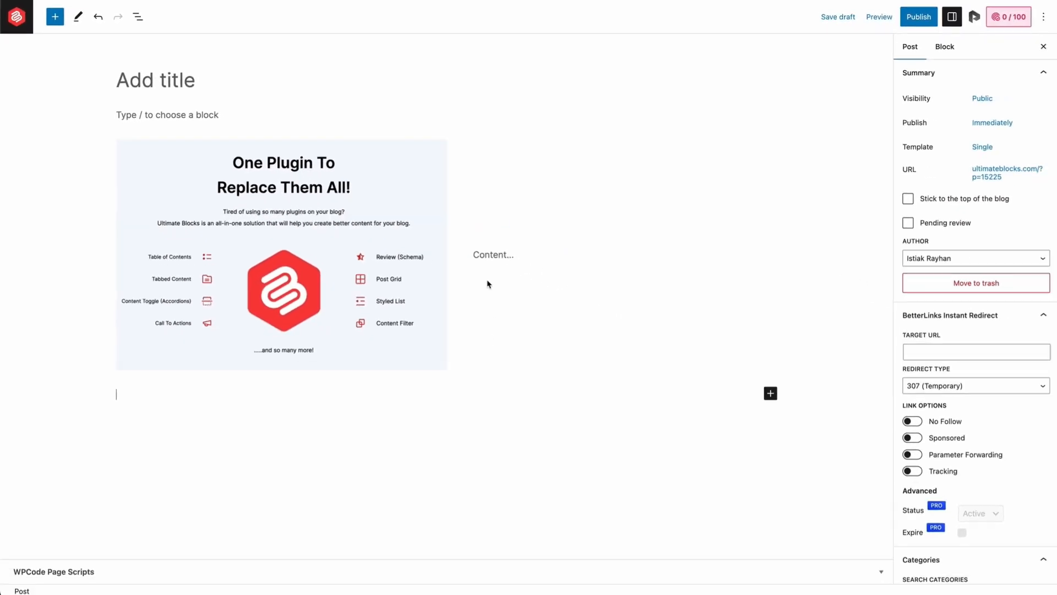
- Paste the welcome paragraph beside the image and select the whole Media & Text block
left_click(493, 254)
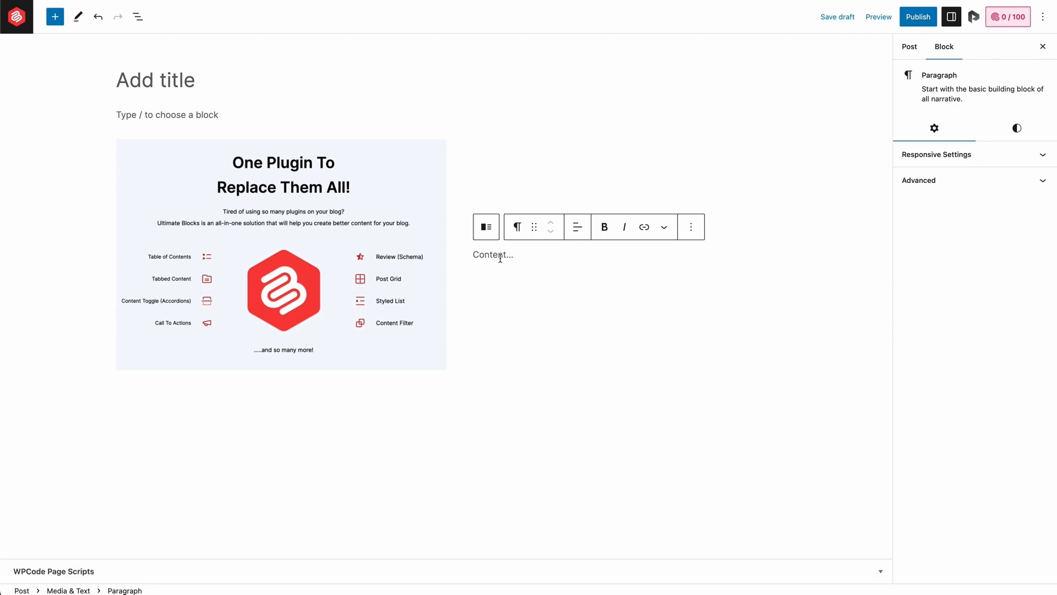
type("Welcome to Ultimate Blocks! We’re a Gutenberg blocks Plugin designed for bloggers and marketers who want to take their content creation to the next level. Our mission is to provide you with an intuitive and effortless experience, empowering you to craft exceptional and captivating content with the block editor.")
left_click(660, 334)
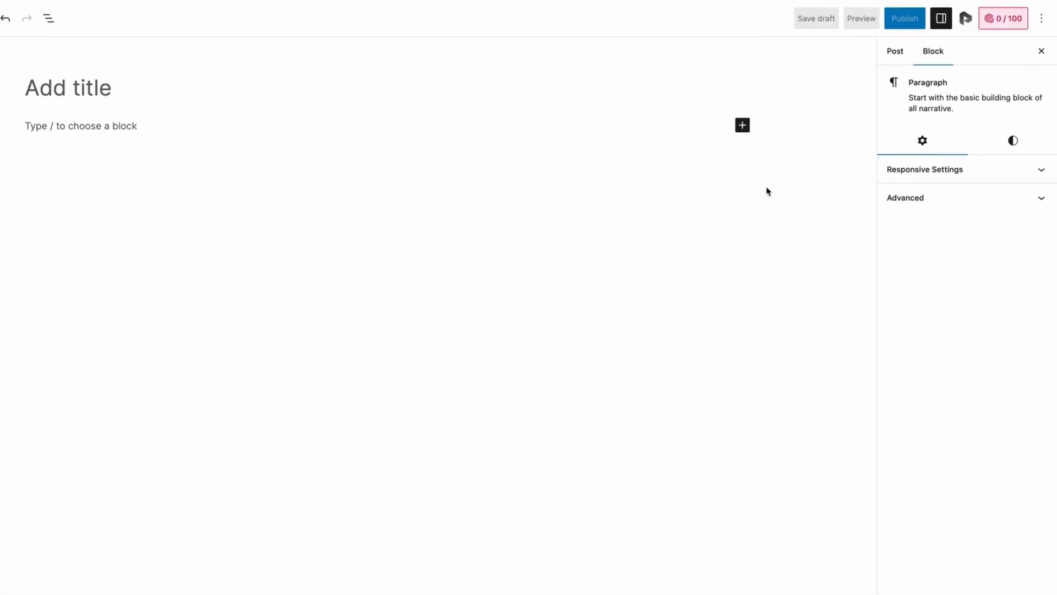
- Insert a Columns block with the equal two-column 50 / 50 variation
left_click(683, 149)
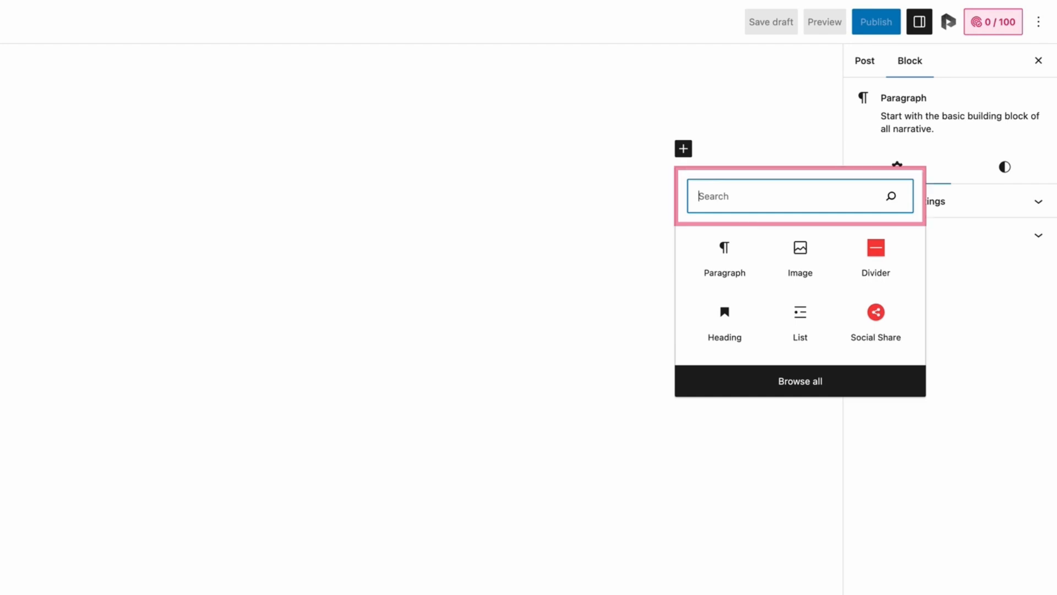
type("Columns")
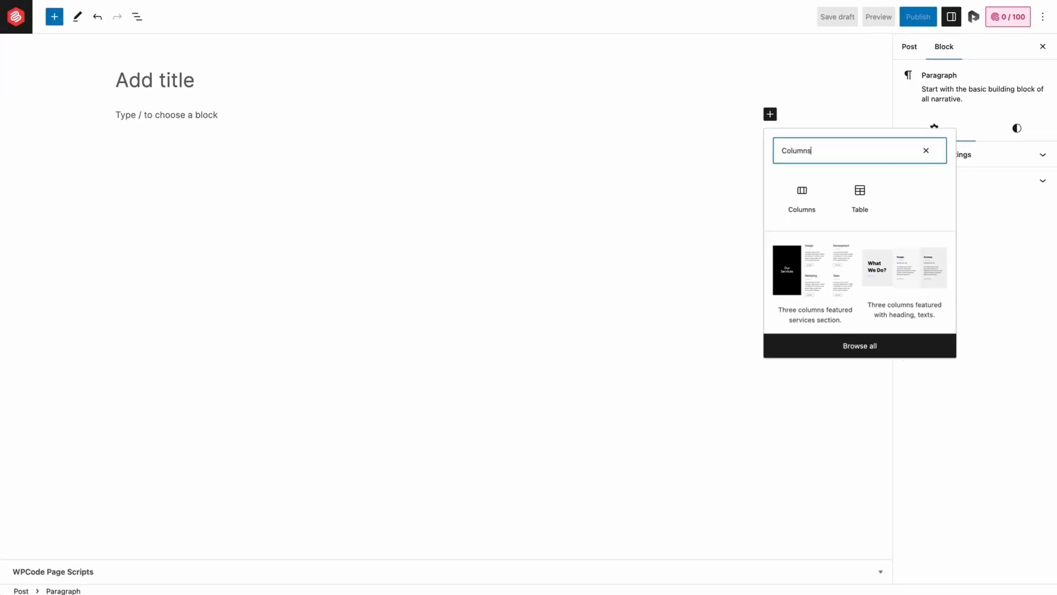
left_click(795, 191)
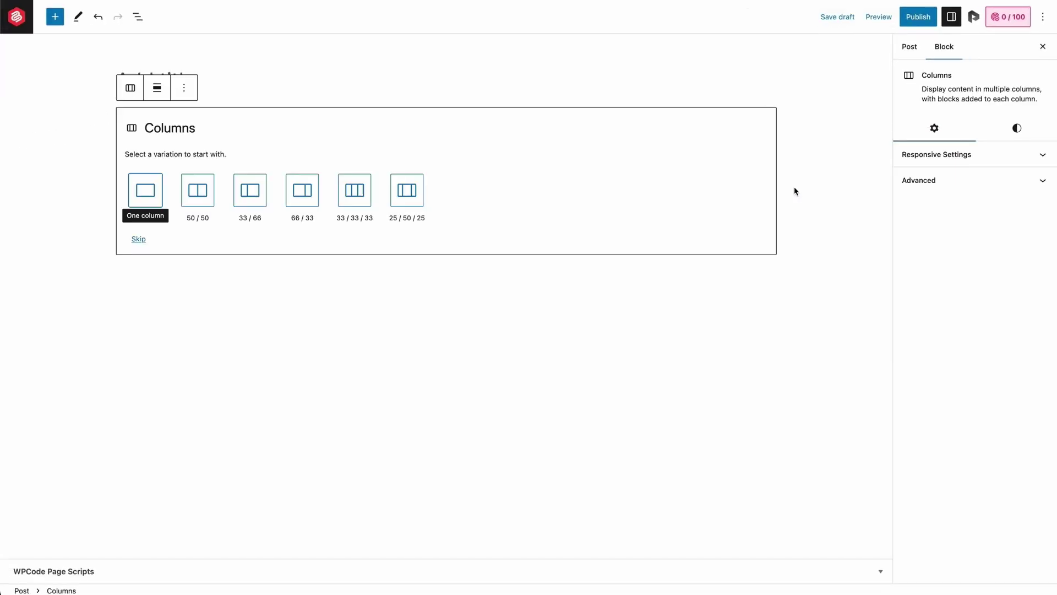
left_click(197, 192)
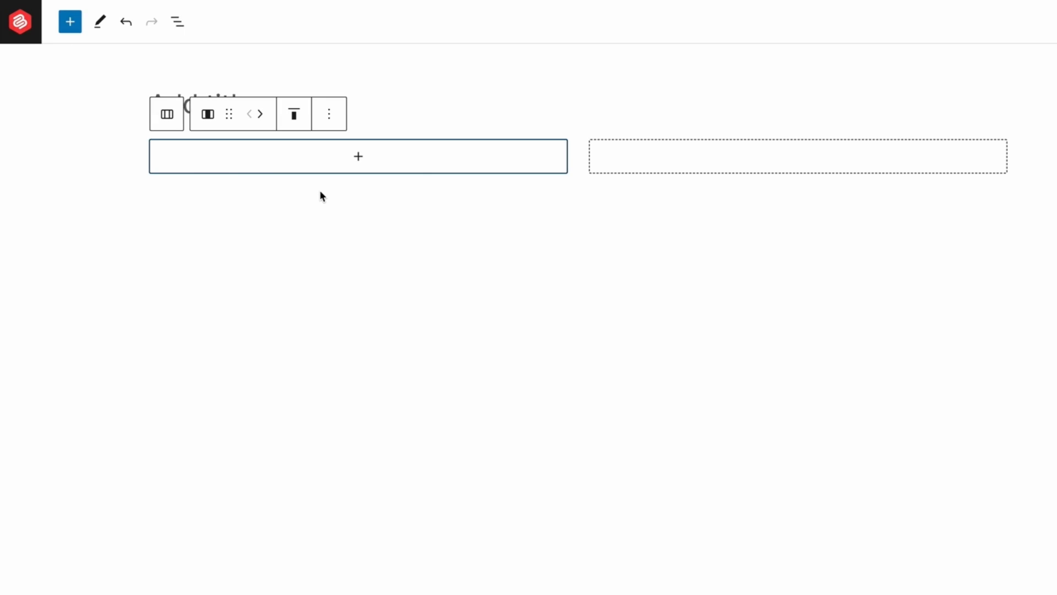
- Add an Image block in the left column and upload the Ultimate Blocks image into it
left_click(342, 169)
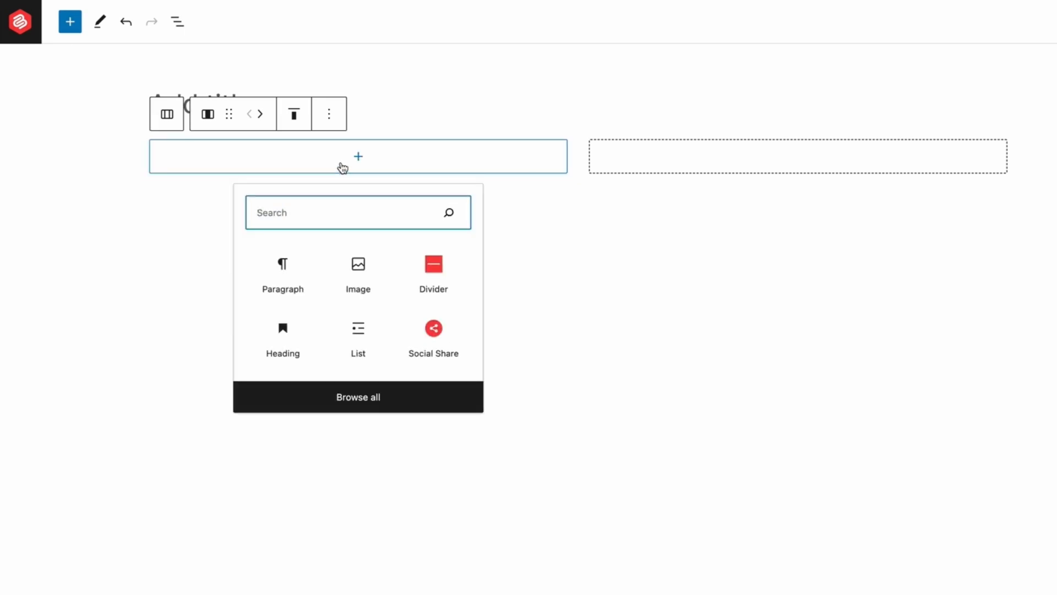
left_click(359, 266)
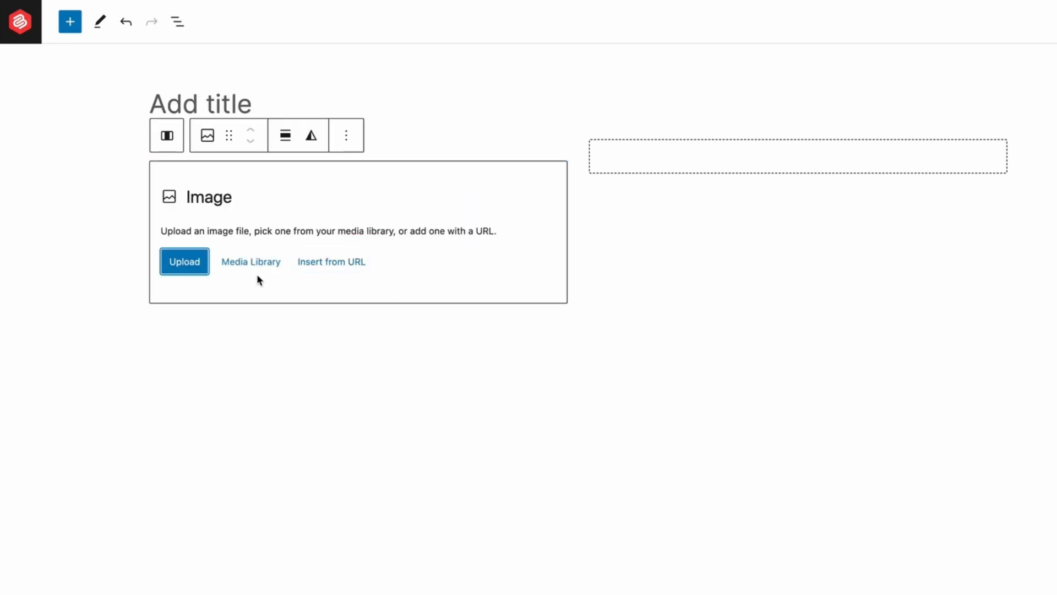
left_click(184, 261)
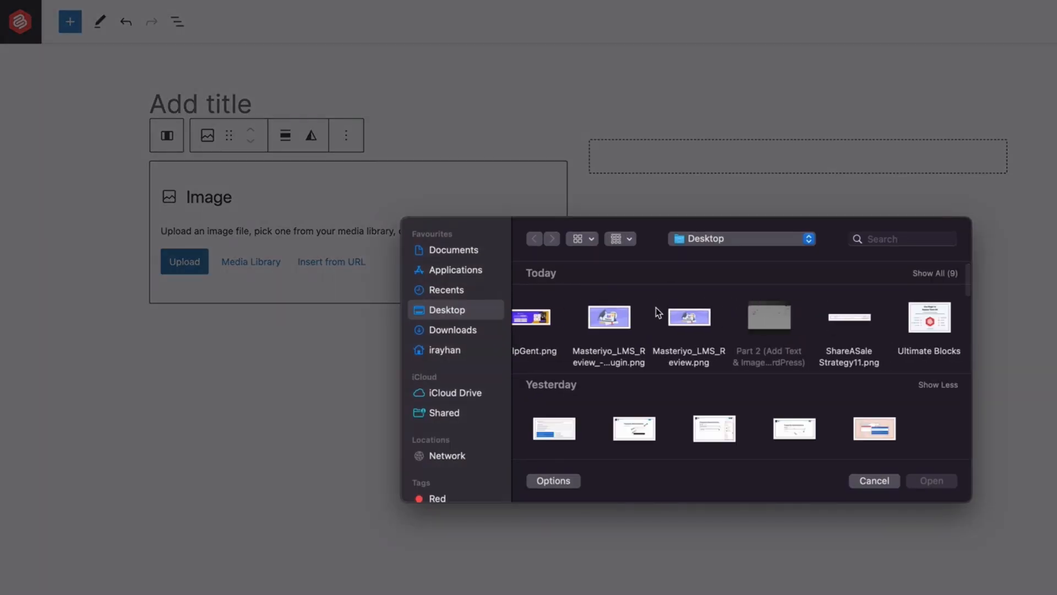
left_click(933, 329)
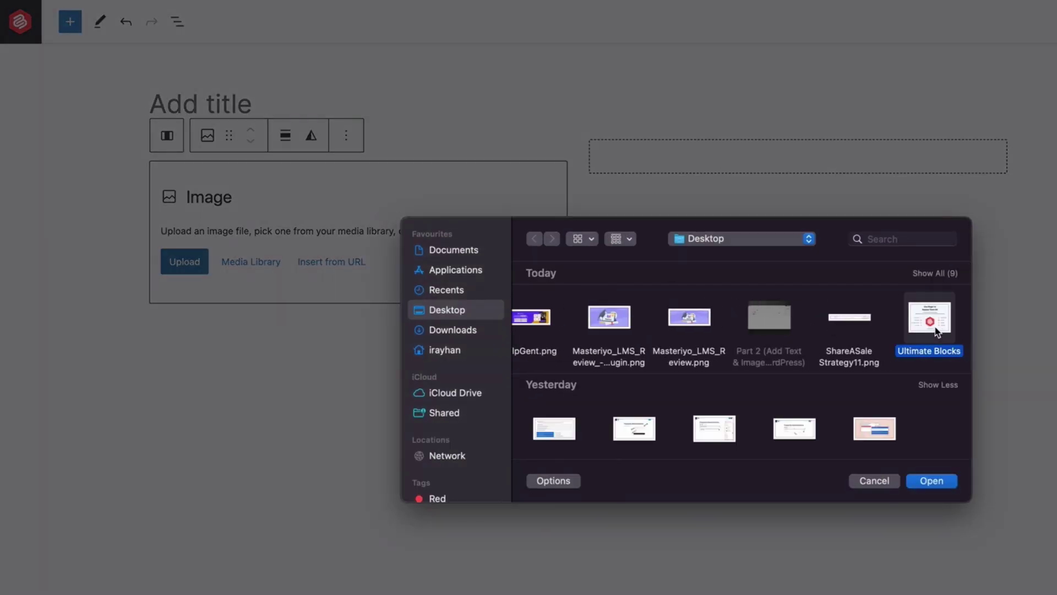
left_click(932, 481)
left_click(930, 478)
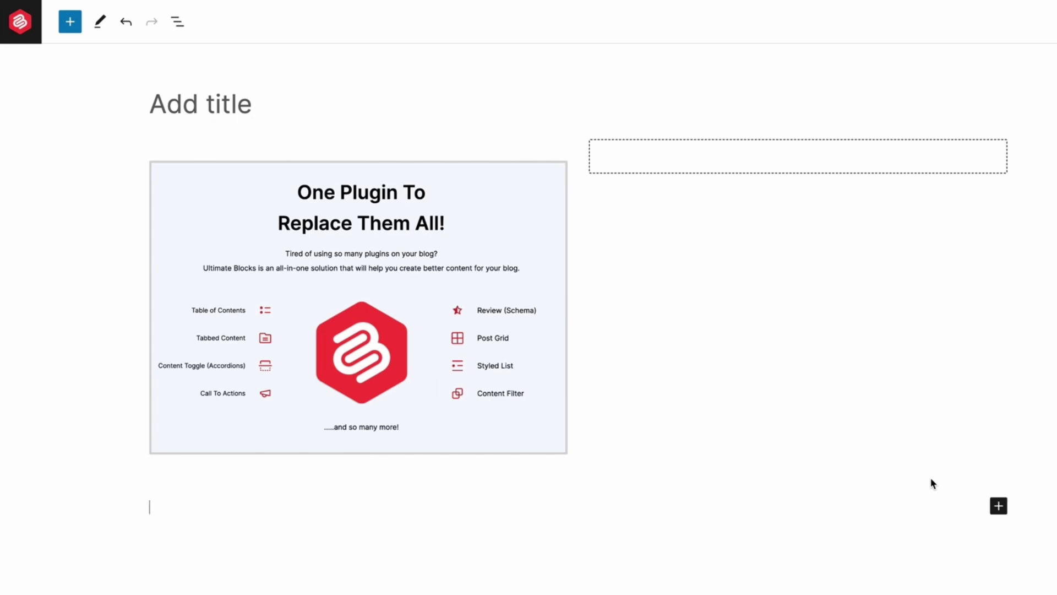
- Add a Paragraph block in the right column with the welcome text, then preview the post
left_click(828, 200)
left_click(803, 158)
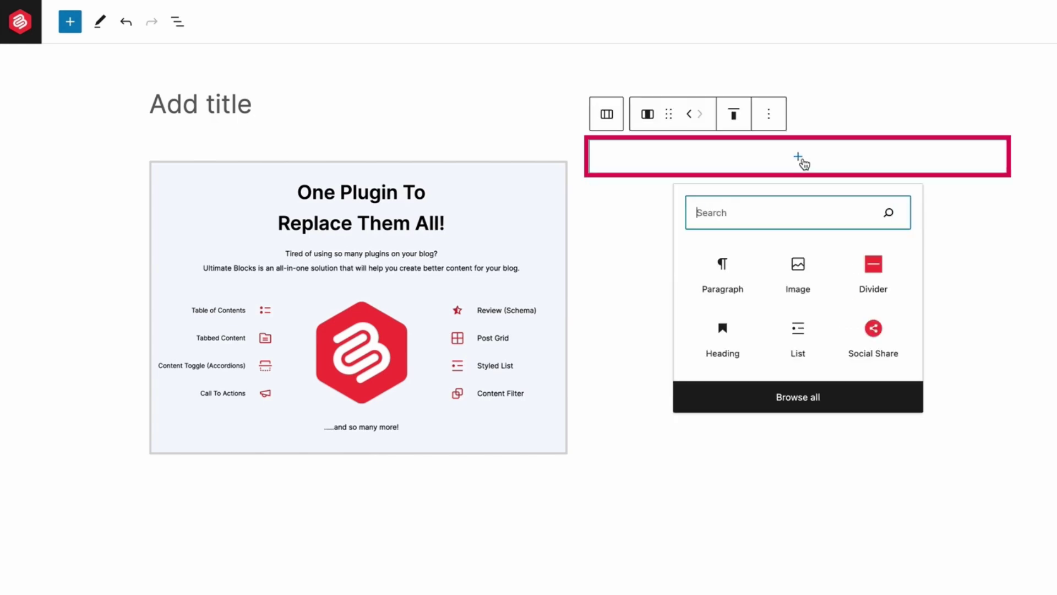
left_click(745, 264)
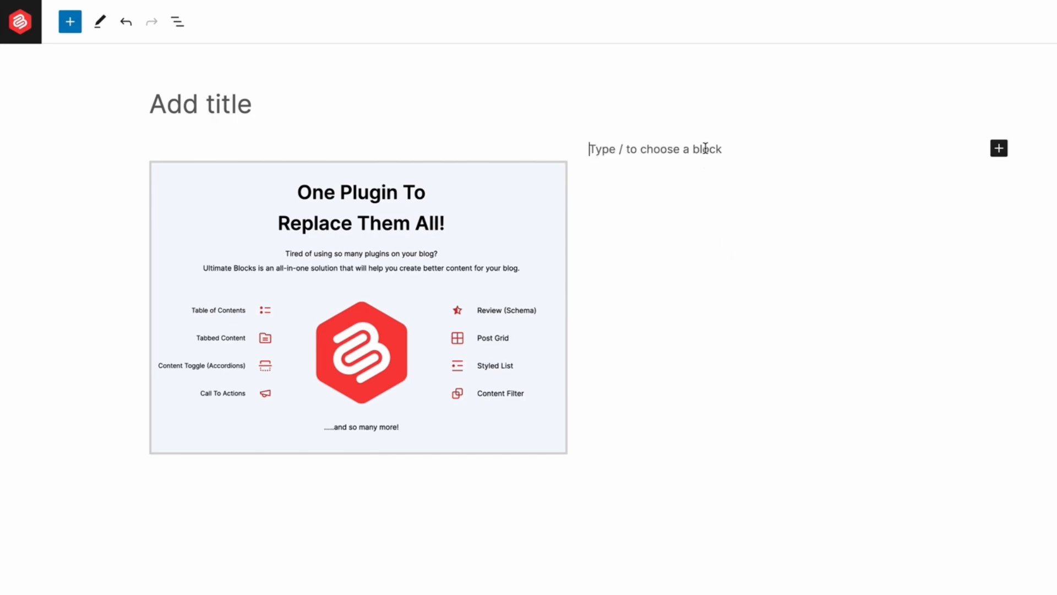
type("Welcome to Ultimate Blocks! We’re a Gutenberg blocks Plugin designed for bloggers and marketers who want to take their content creation to the next level. Our mission is to provide you with an intuitive and effortless experience, empowering you to craft exceptional and captivating content with the block editor.")
left_click(727, 356)
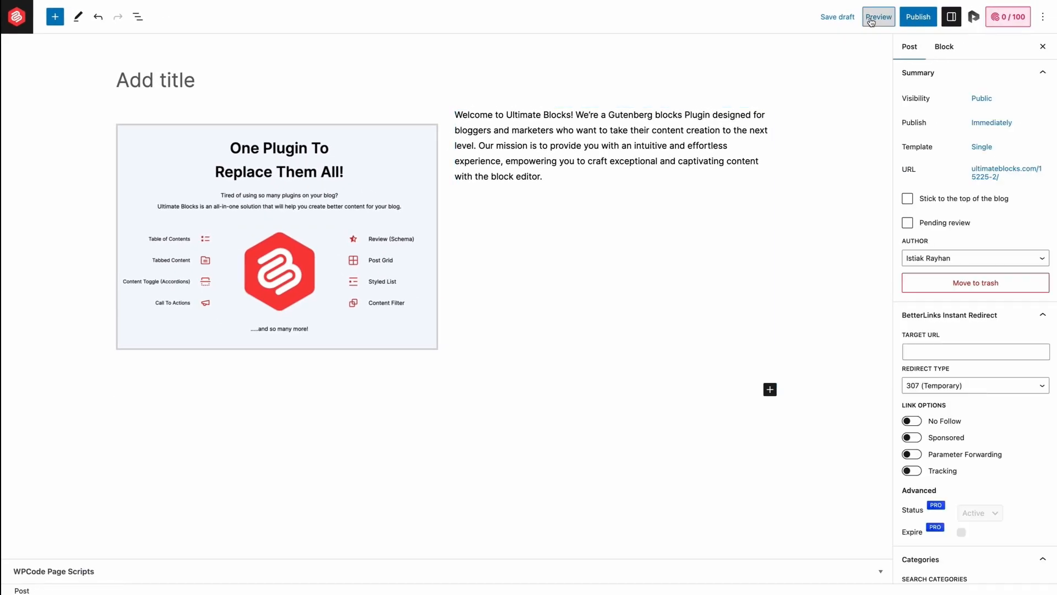